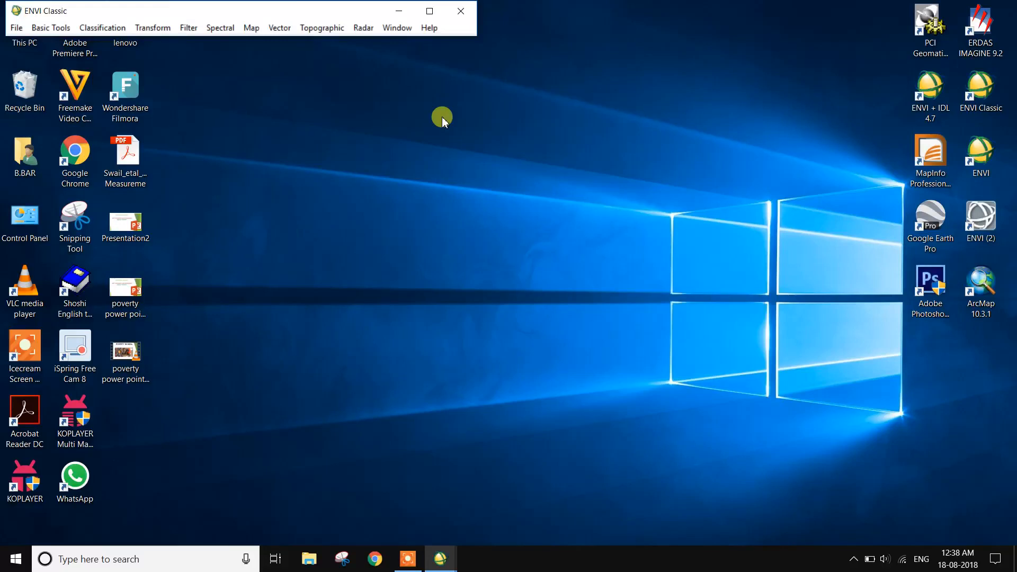
Load an RGB composite of bands B5, B4 and B3 from the final sub image into a display.
click(443, 557)
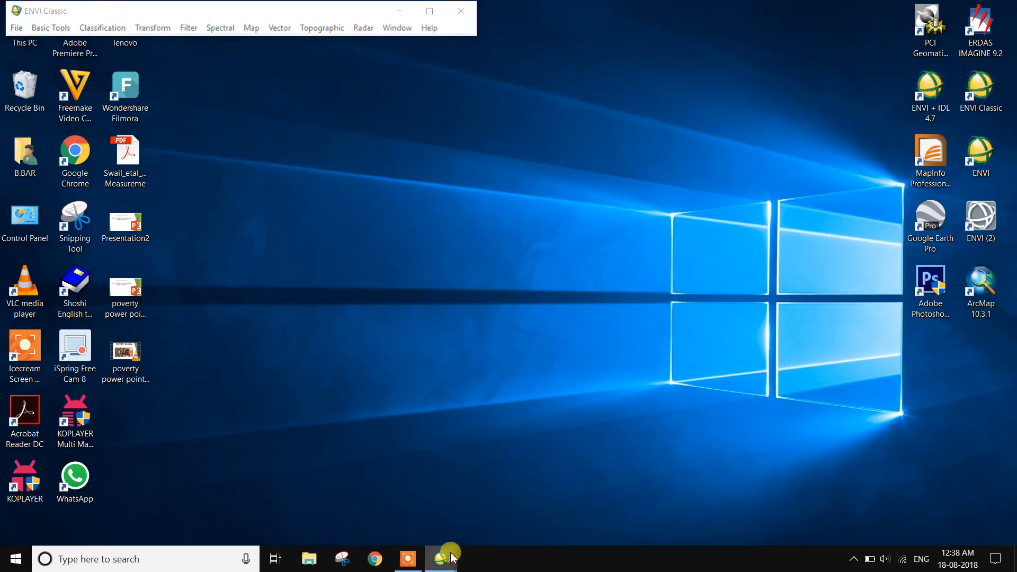
click(573, 507)
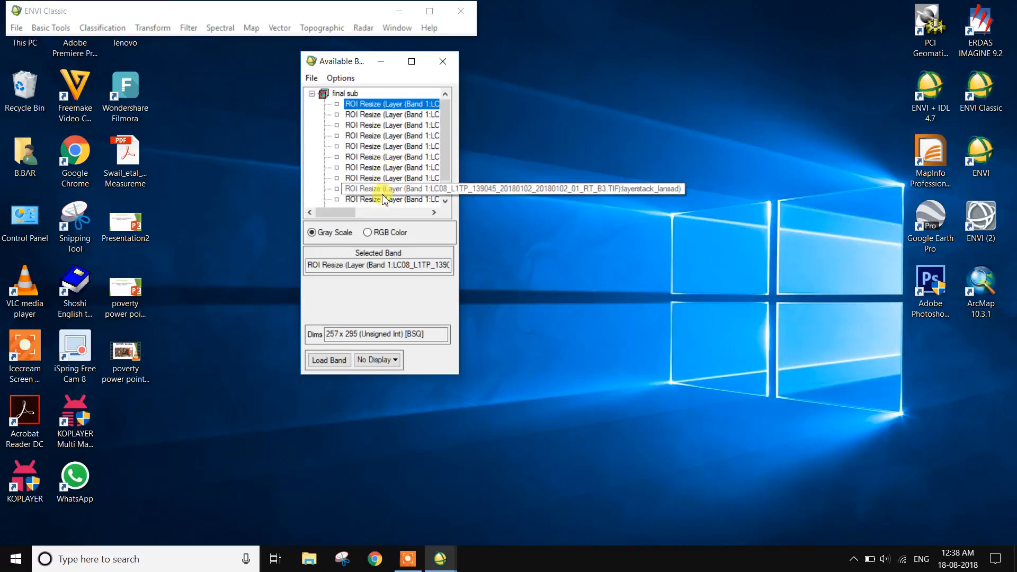
click(370, 233)
drag(344, 214, 404, 201)
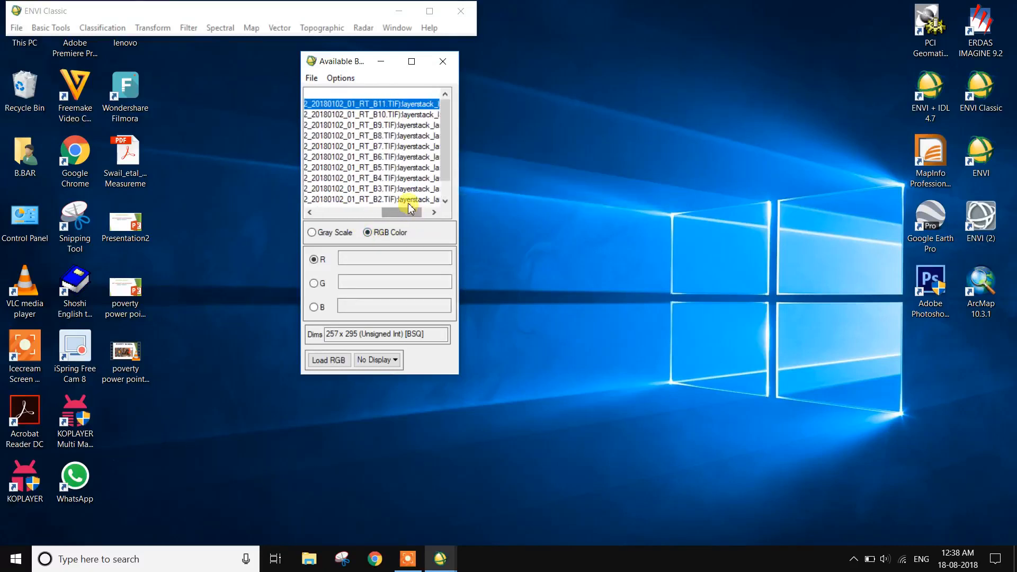
click(397, 168)
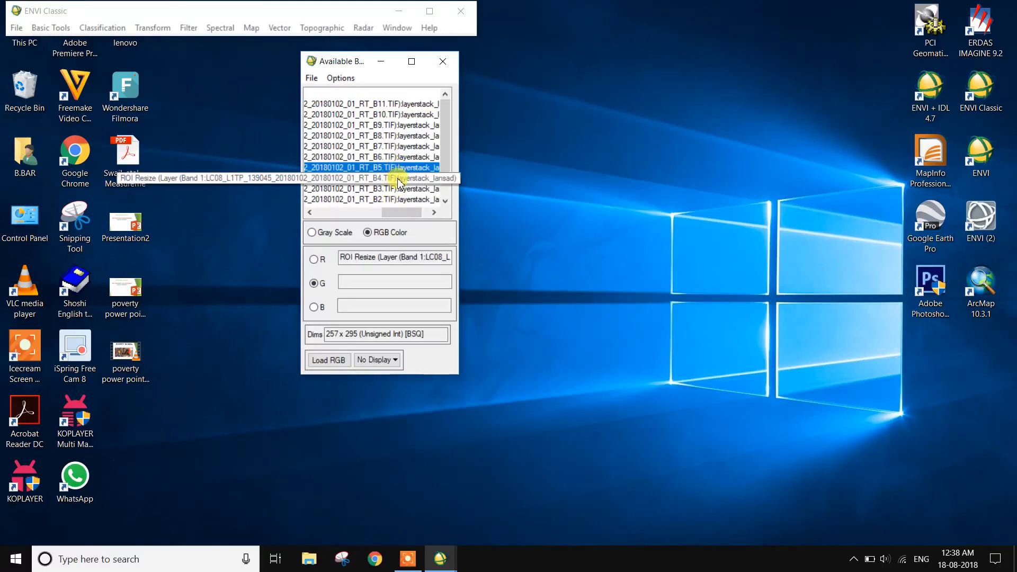
click(399, 179)
click(399, 189)
click(328, 360)
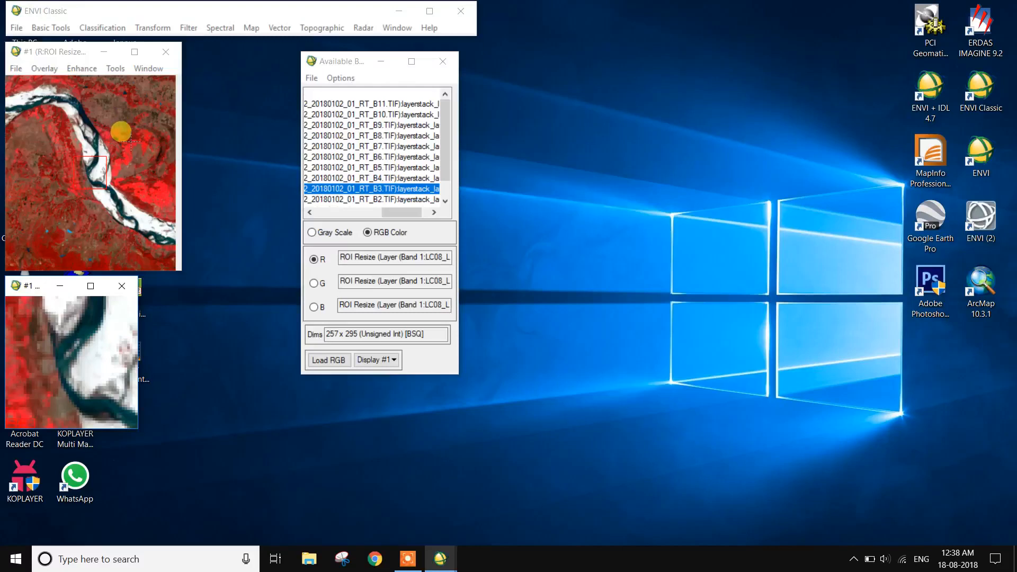
Start a Forward PC Rotation computing new statistics, using the final sub file as input.
click(164, 30)
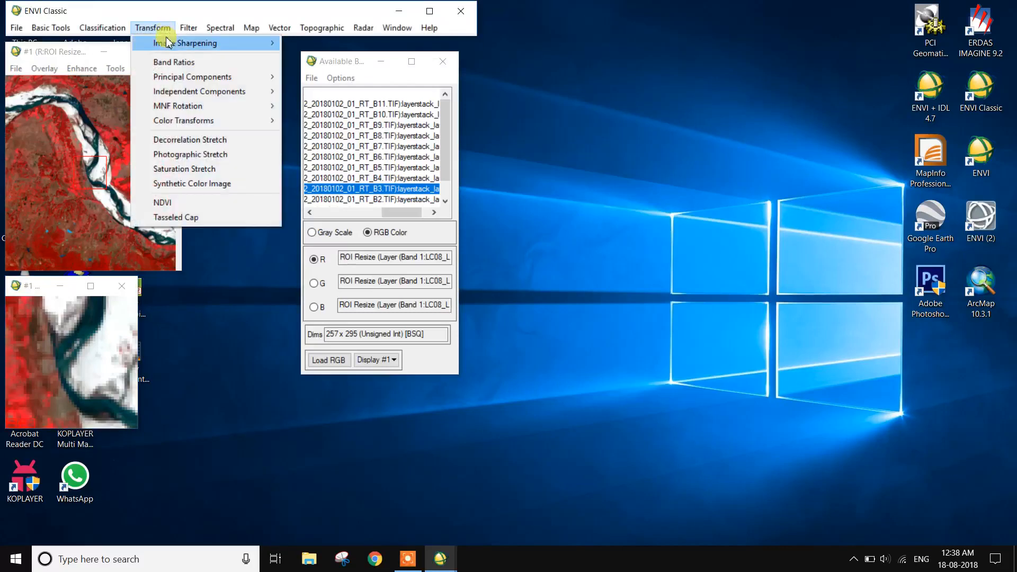
mouse_move(167, 49)
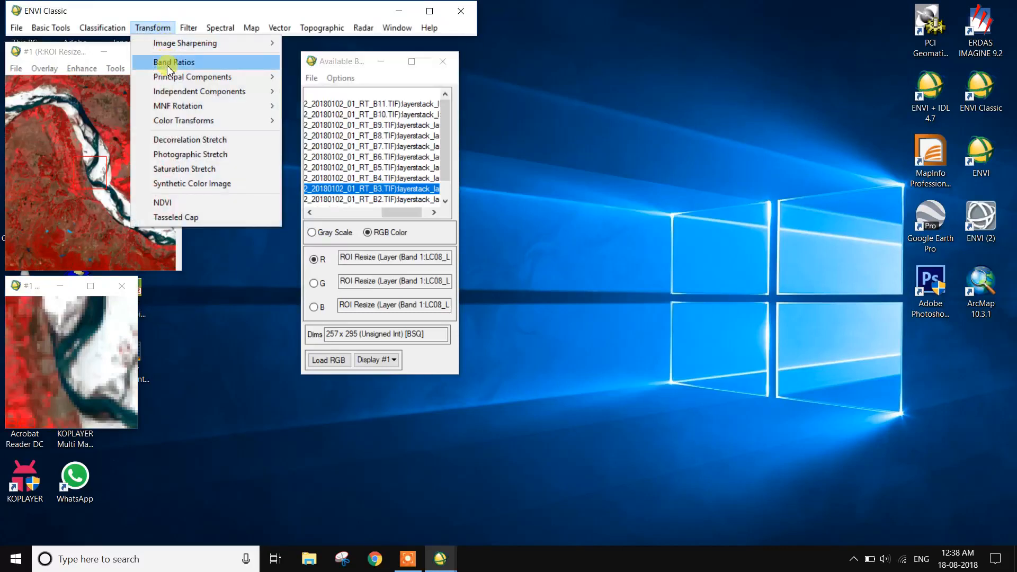
mouse_move(170, 79)
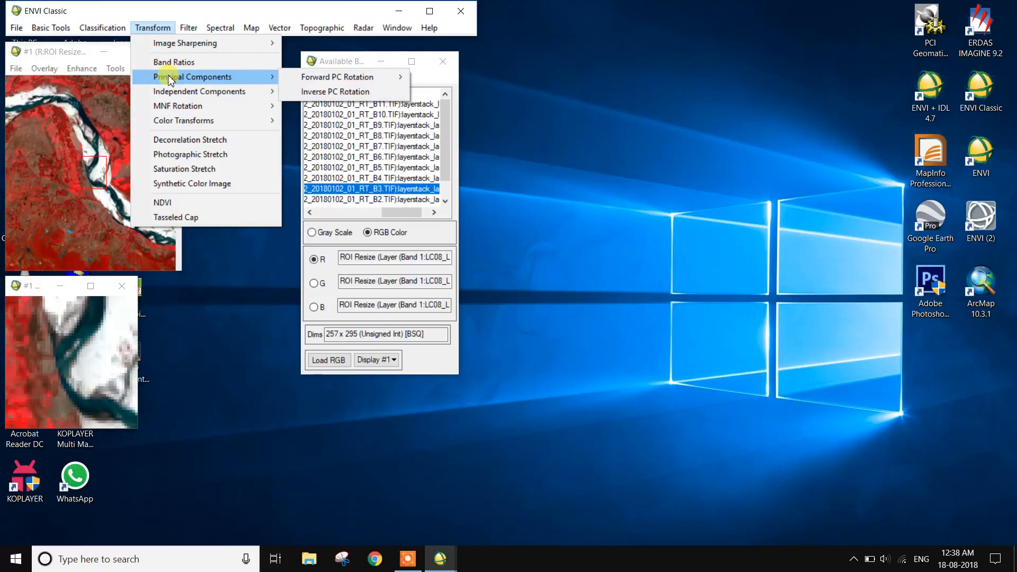
mouse_move(307, 79)
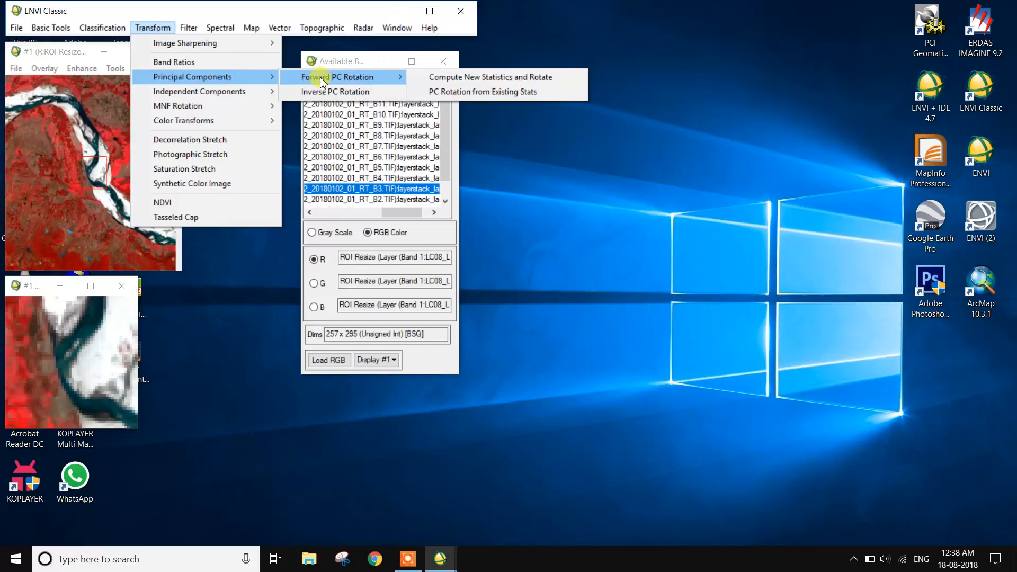
click(468, 80)
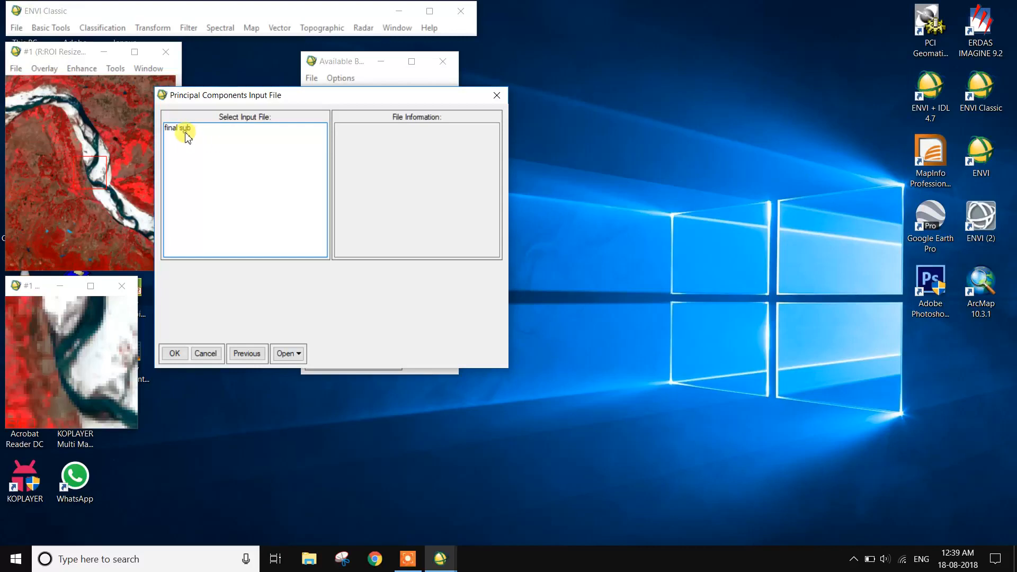
click(186, 133)
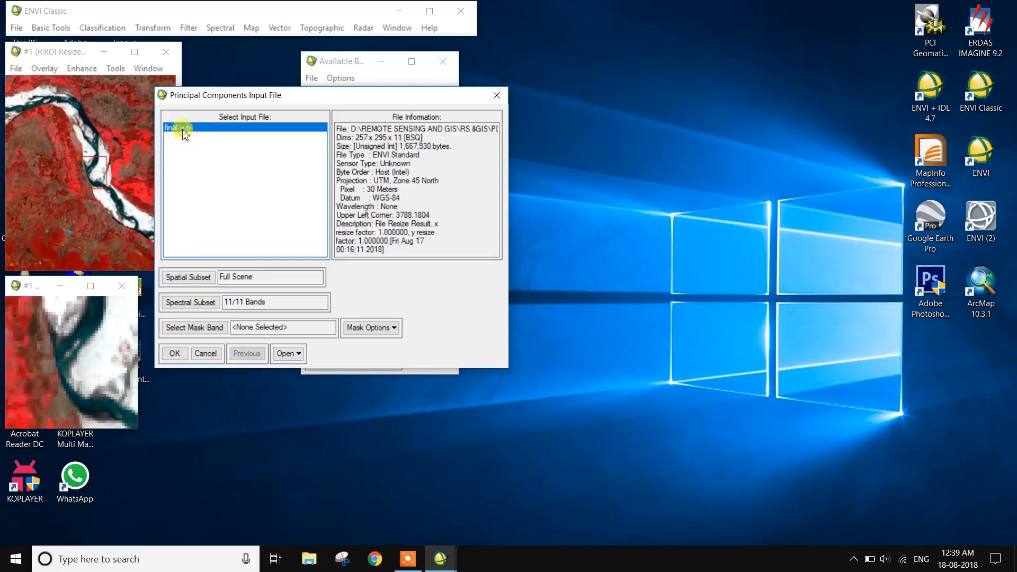
click(175, 353)
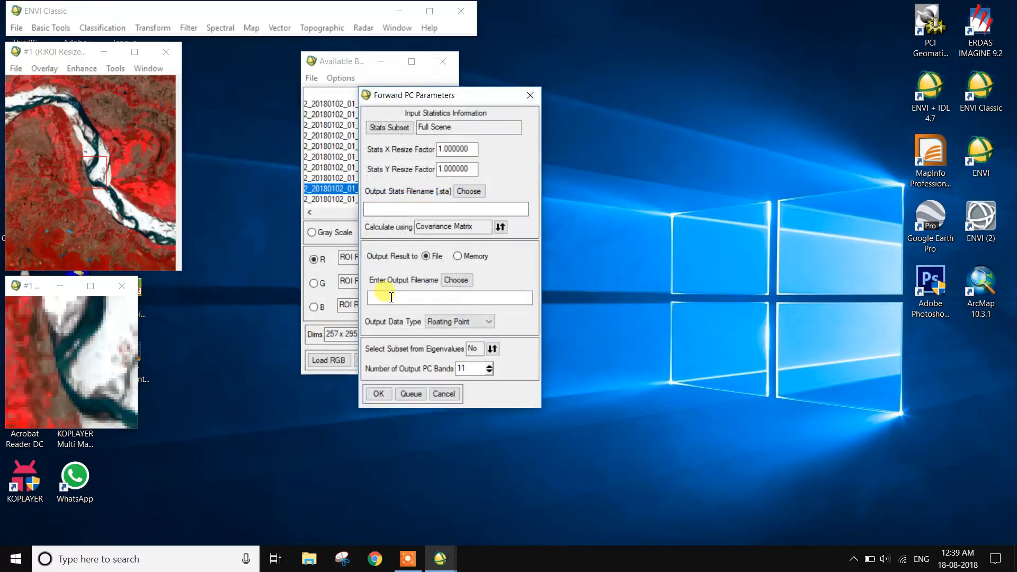
Keep the Covariance Matrix calculation and set the output statistics filename to PCA1.
click(500, 228)
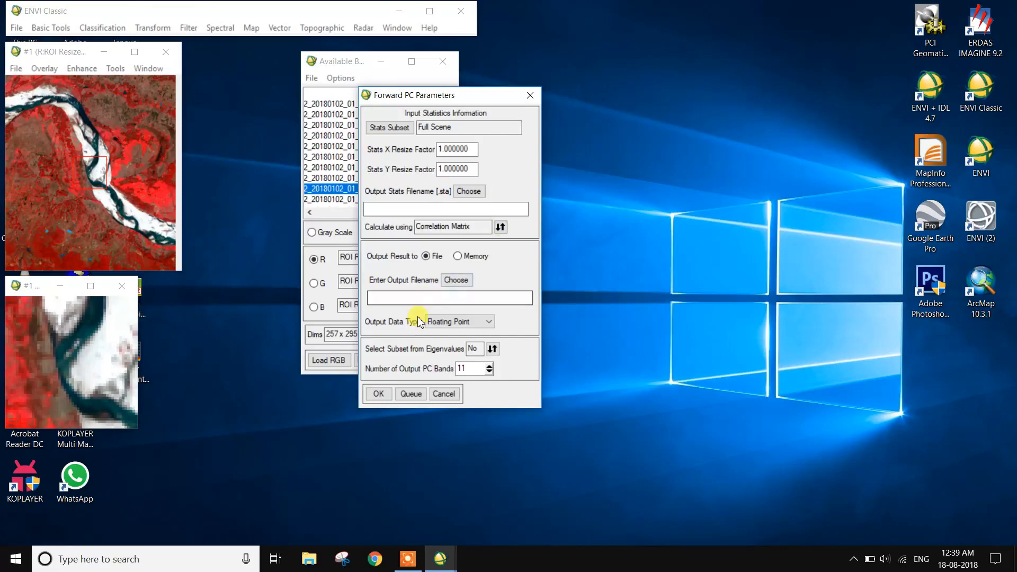
click(500, 228)
click(467, 192)
click(517, 377)
text(PCA1)
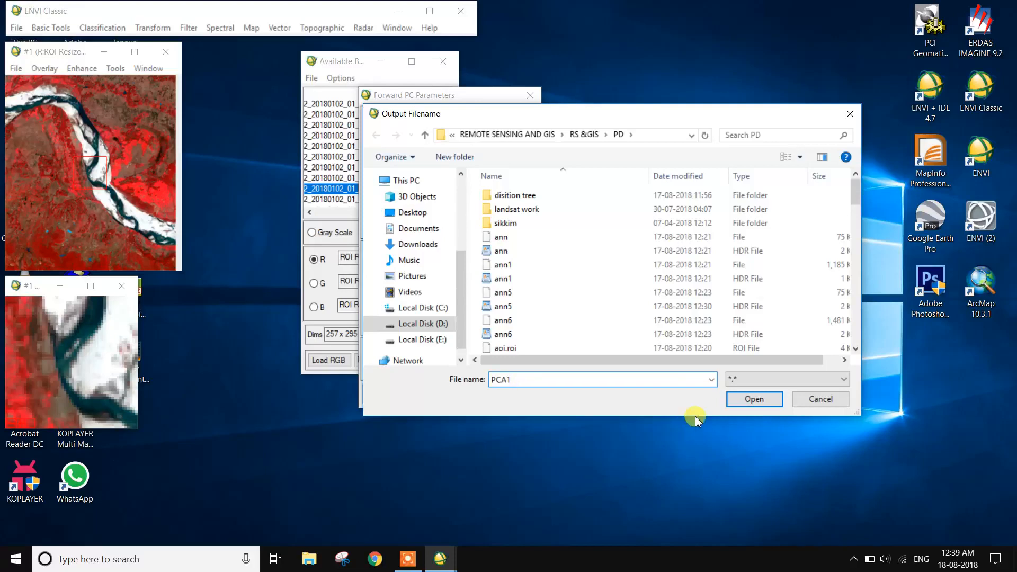
click(754, 399)
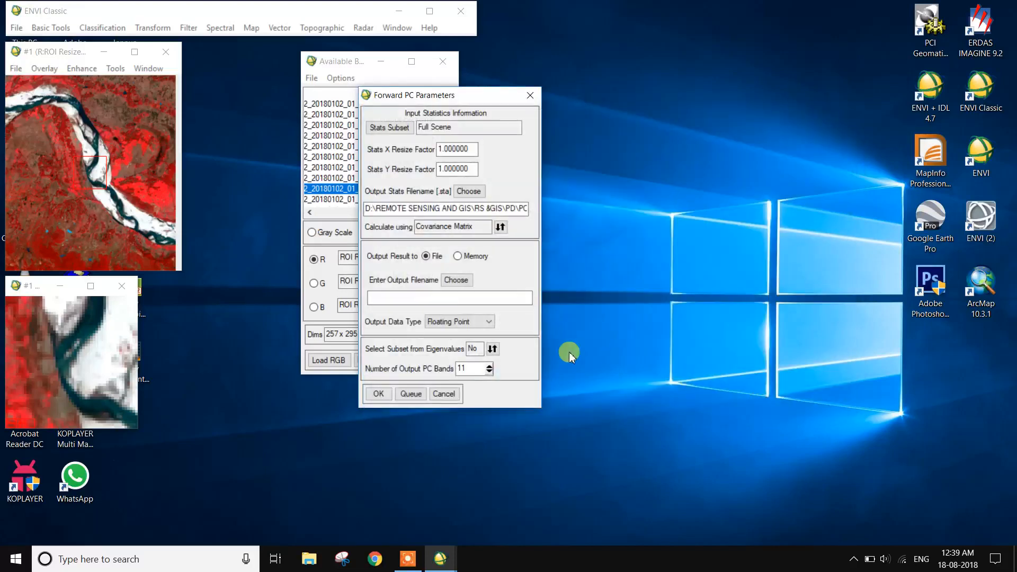
Set the output filename to PCA2 and run the principal components rotation.
click(468, 281)
text(PCA2)
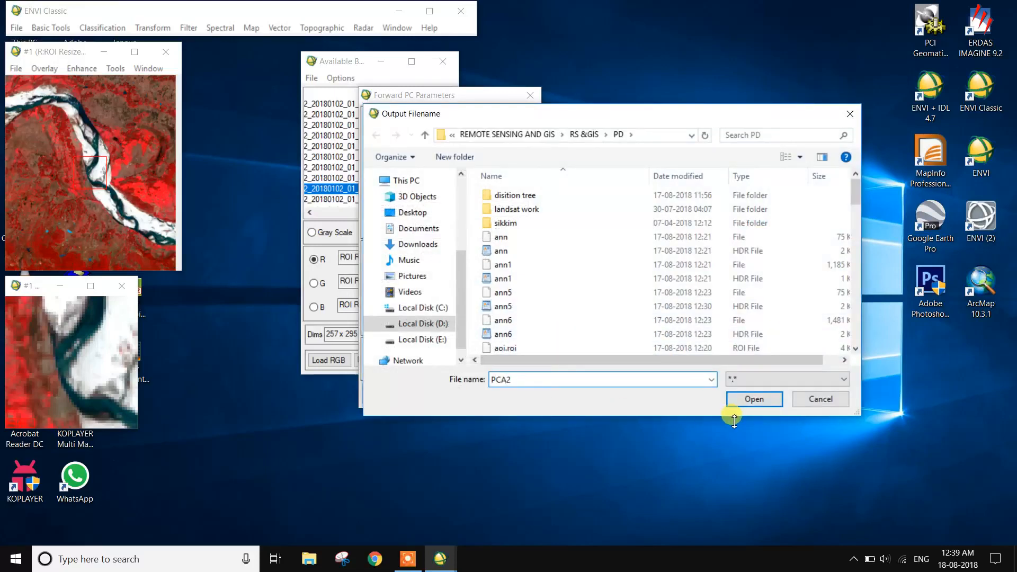
click(757, 399)
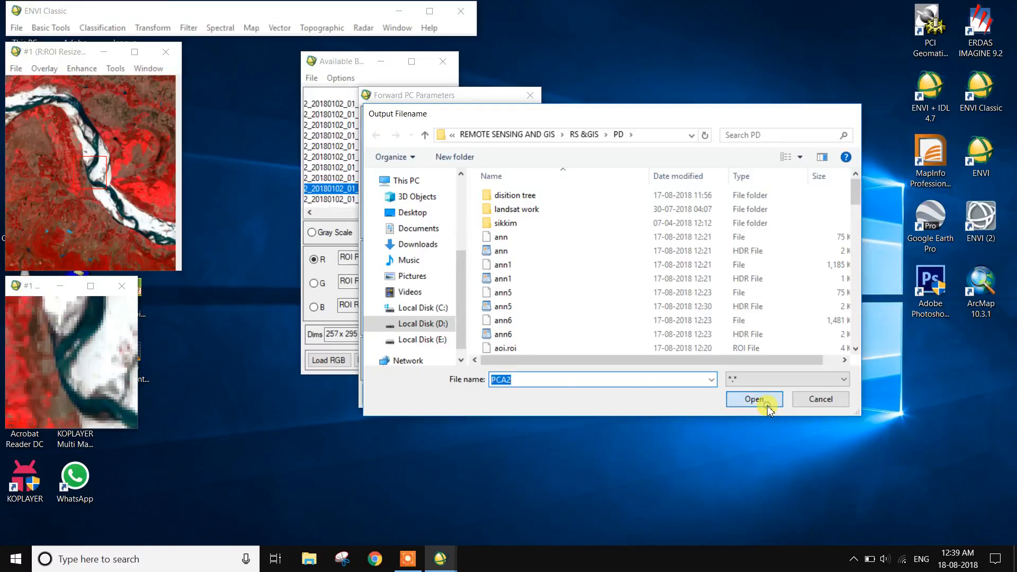
click(380, 394)
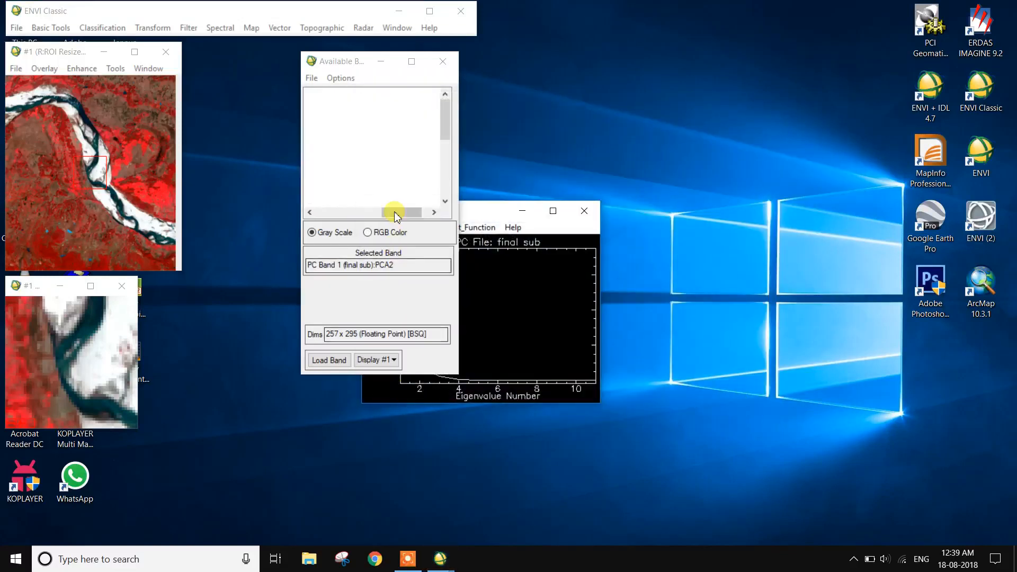
Load PC Bands 5, 4 and 3 of PCA2 as an RGB composite into a new display.
scroll(371, 169, down, 2)
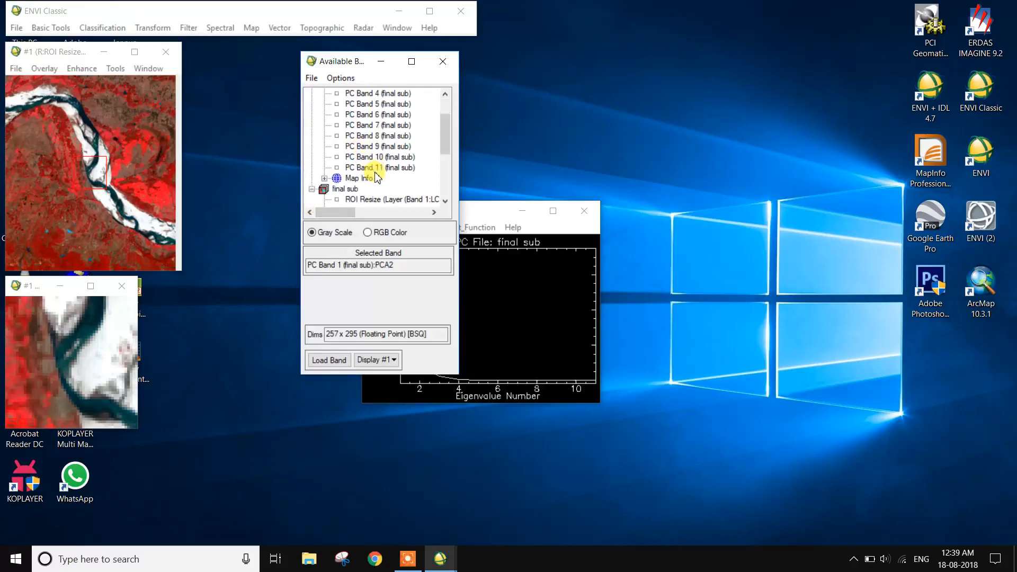
scroll(381, 181, up, 2)
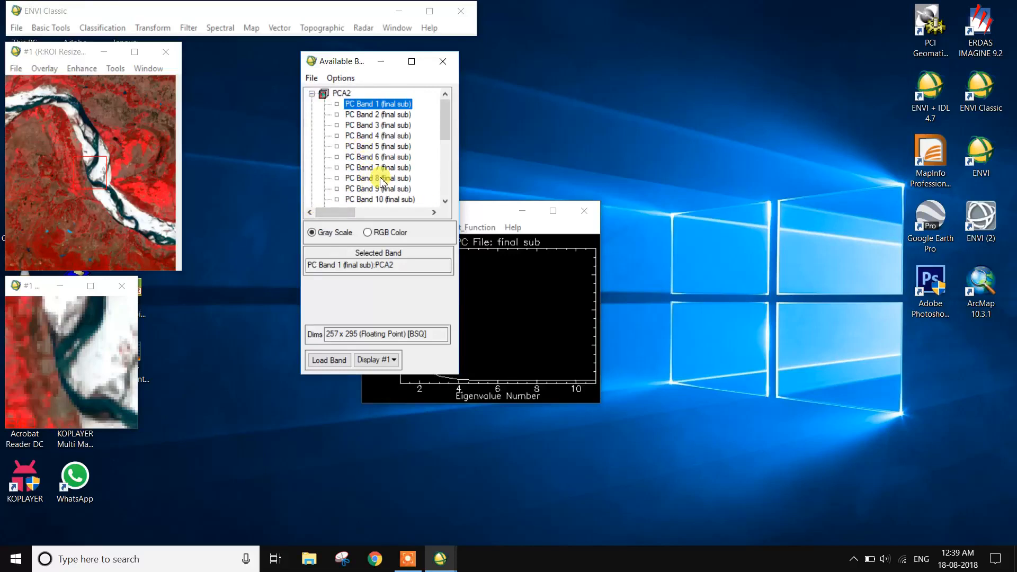
drag(338, 66, 246, 62)
drag(420, 209, 541, 138)
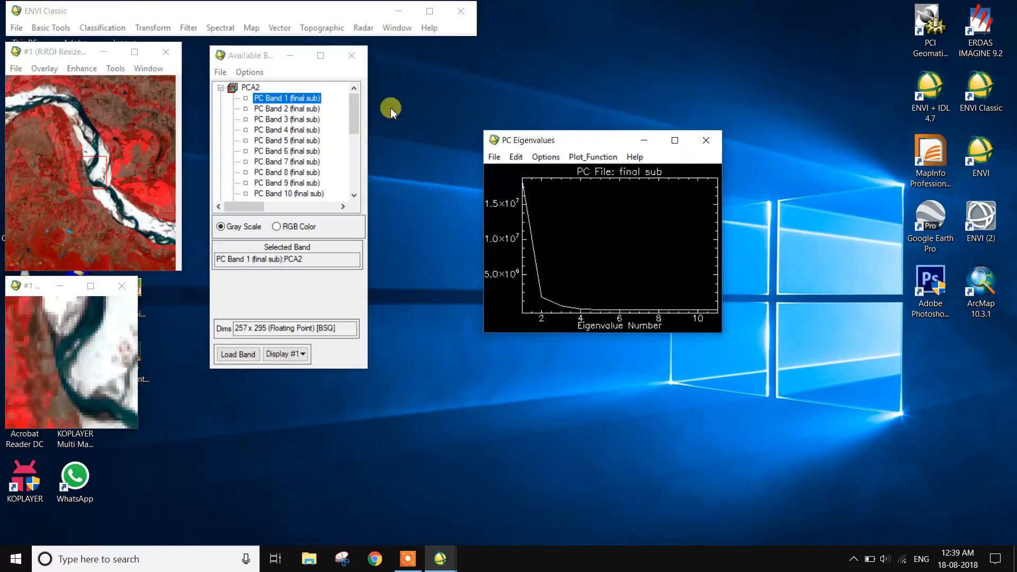
click(292, 229)
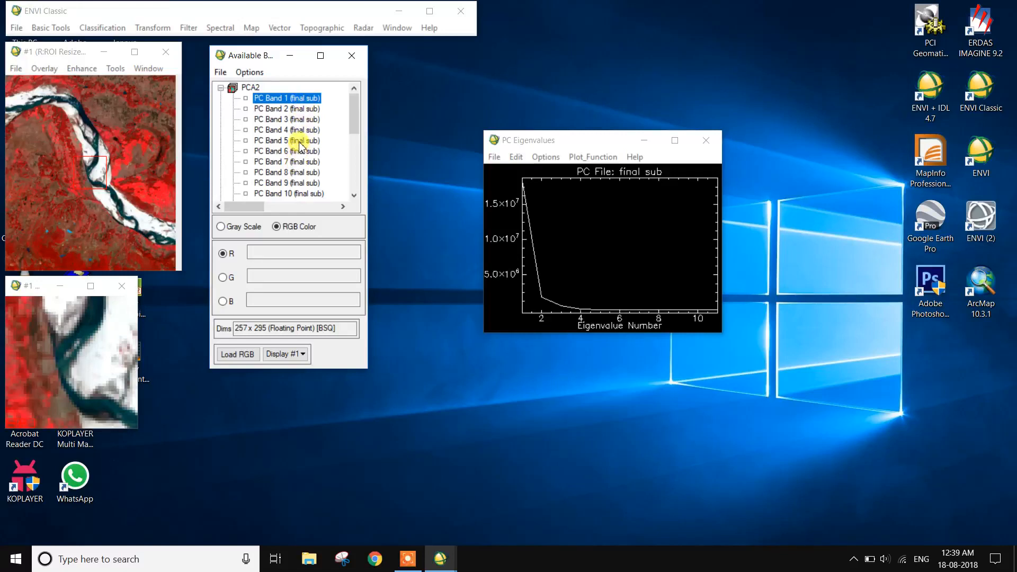
click(302, 140)
click(301, 130)
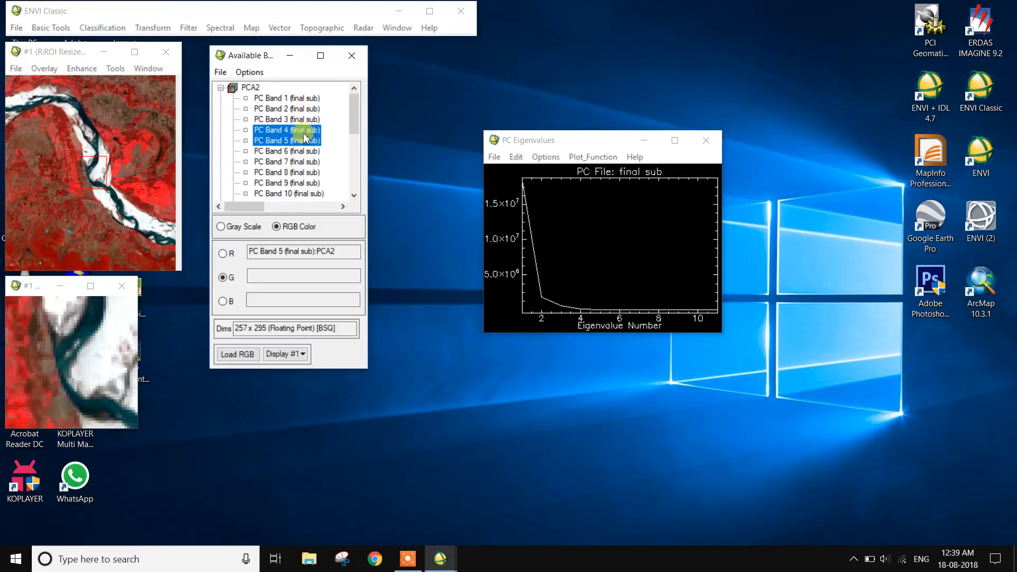
click(299, 119)
click(272, 354)
click(283, 371)
click(239, 356)
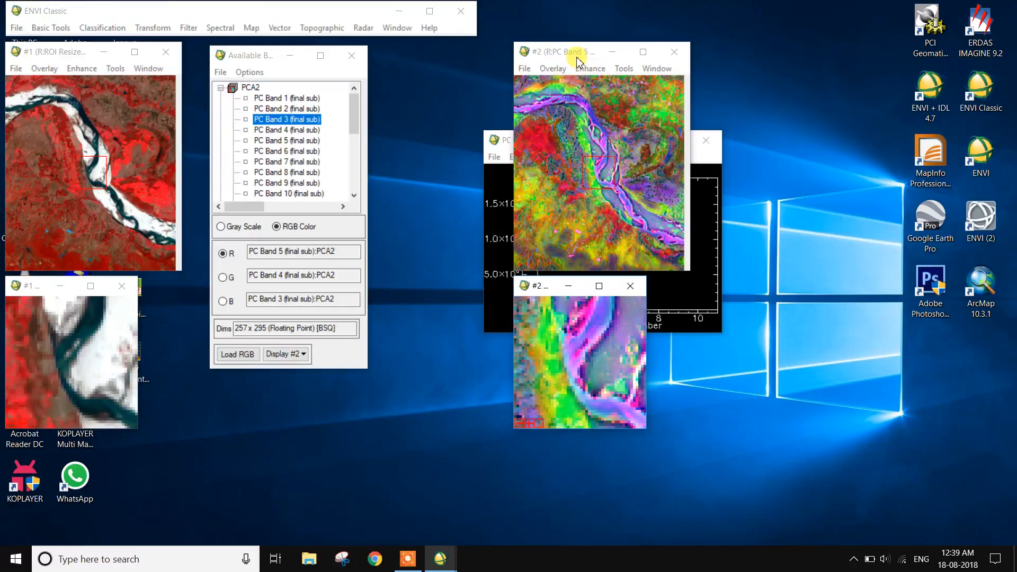
Link the PC composite display with the original composite display and click inside it to compare both.
drag(576, 58, 753, 104)
drag(575, 142, 510, 78)
drag(731, 98, 715, 40)
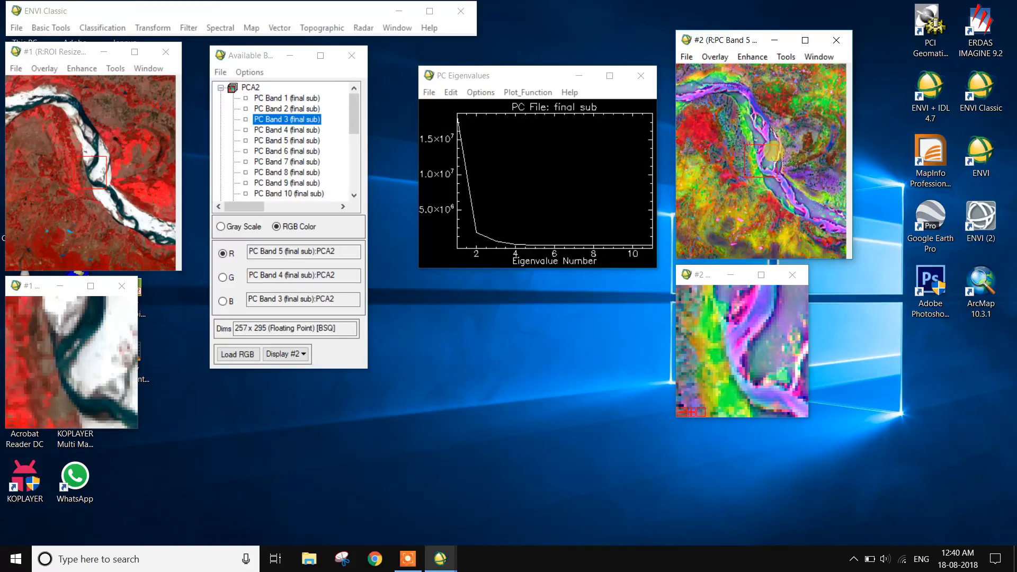
right_click(781, 105)
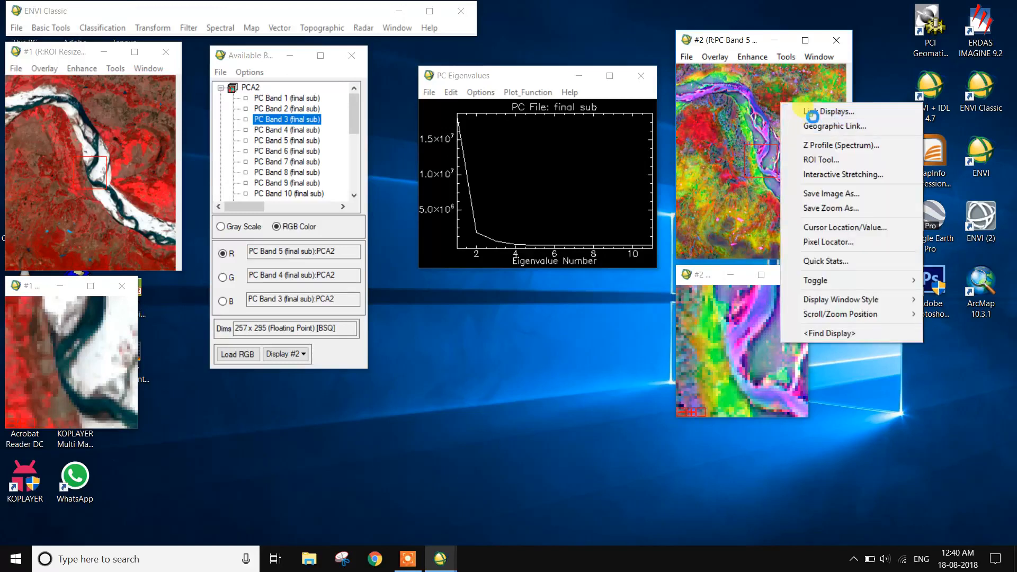
click(829, 112)
click(385, 325)
click(751, 158)
click(726, 224)
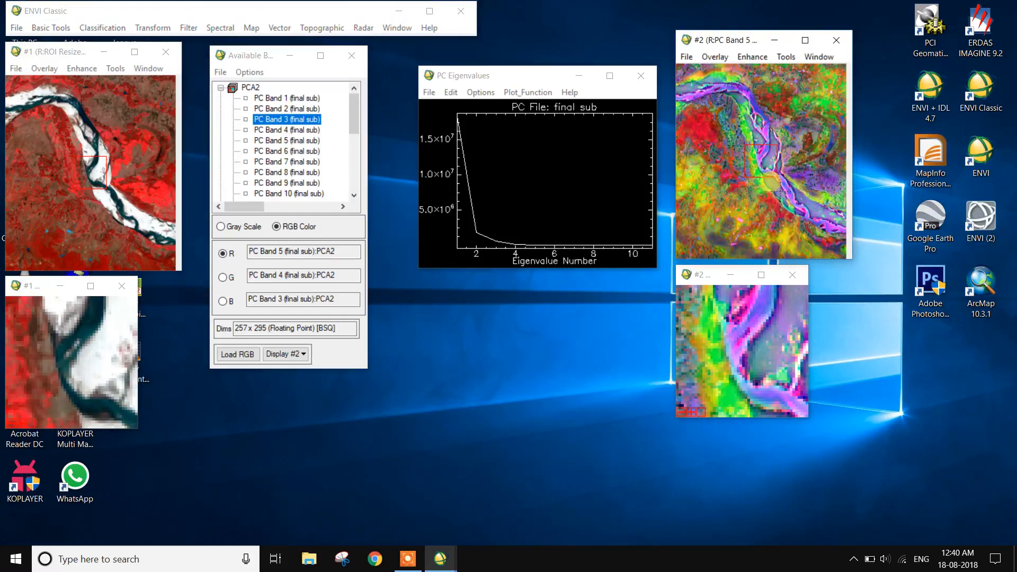
click(708, 146)
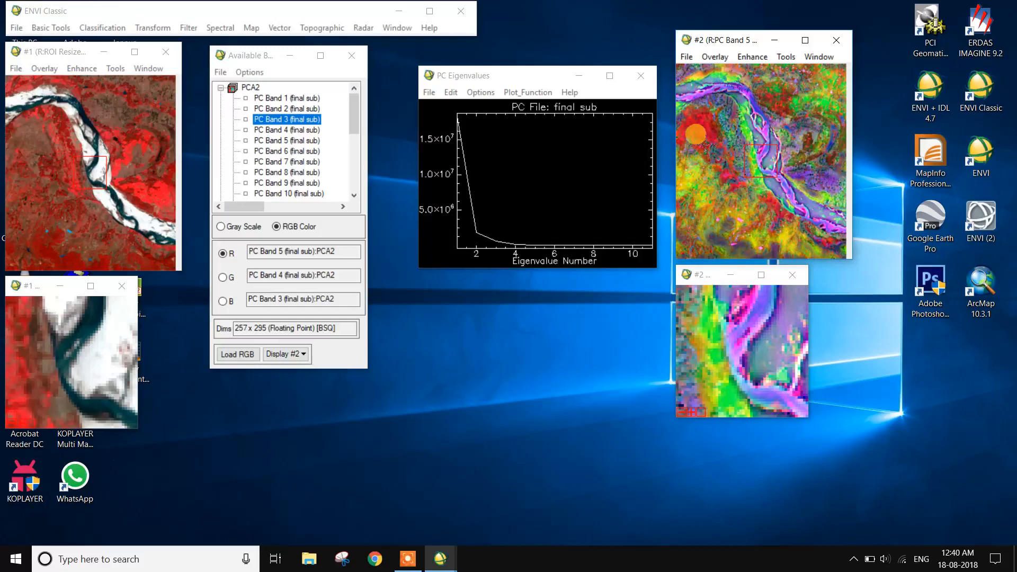
click(726, 140)
click(777, 154)
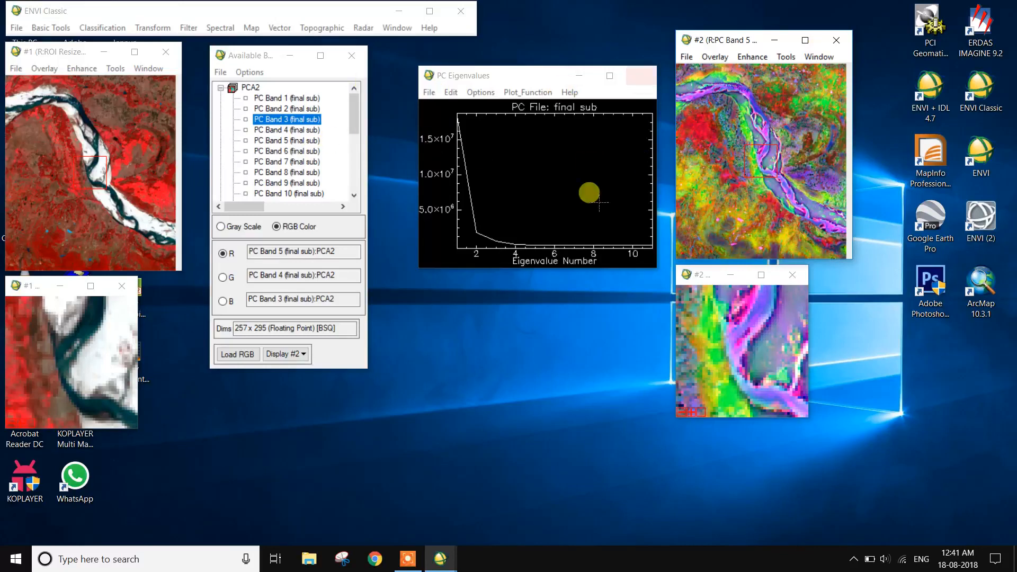
click(408, 559)
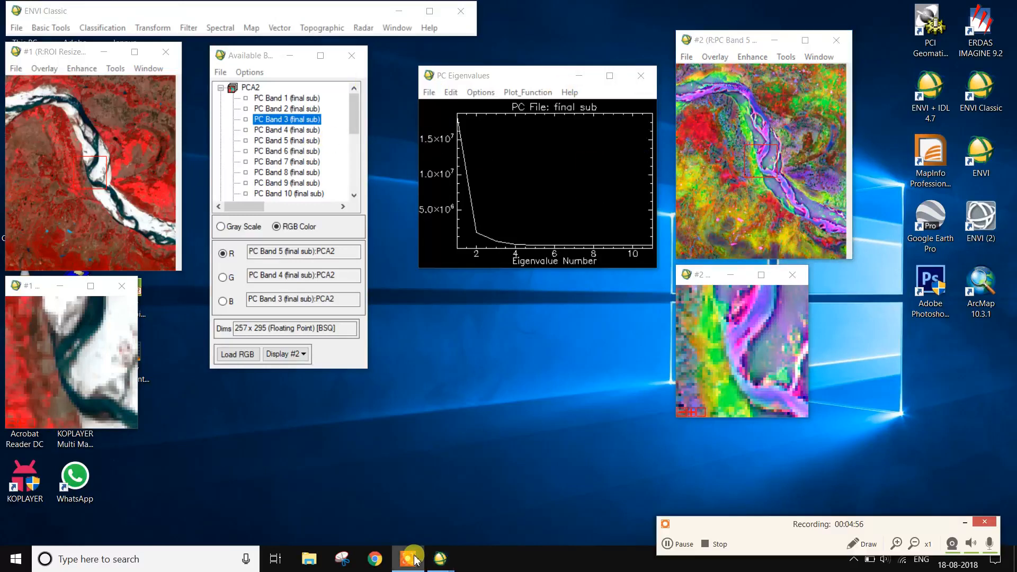
click(963, 523)
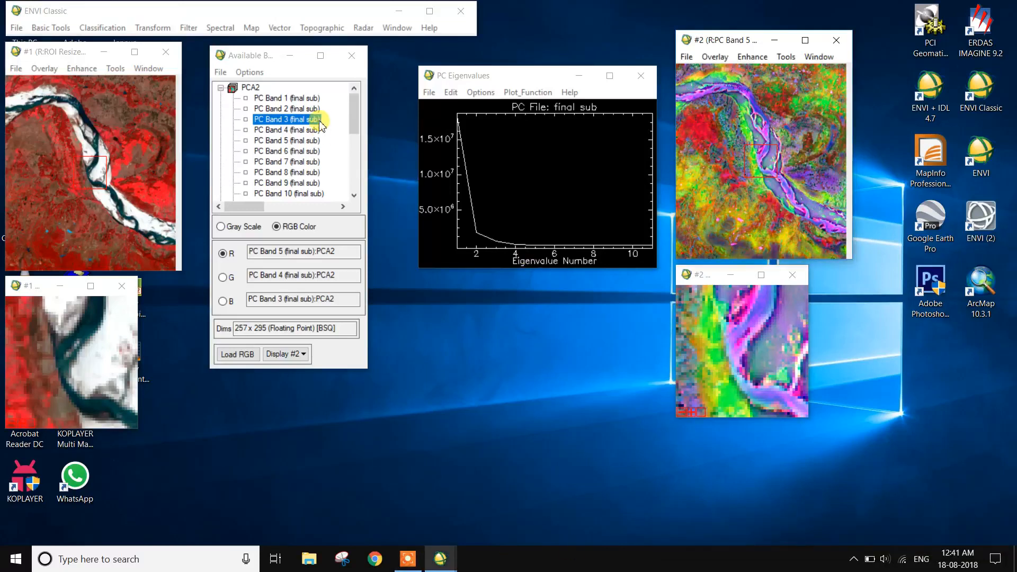
Open PC Band 1 as a grayscale image in a new display.
click(311, 100)
right_click(310, 100)
click(344, 104)
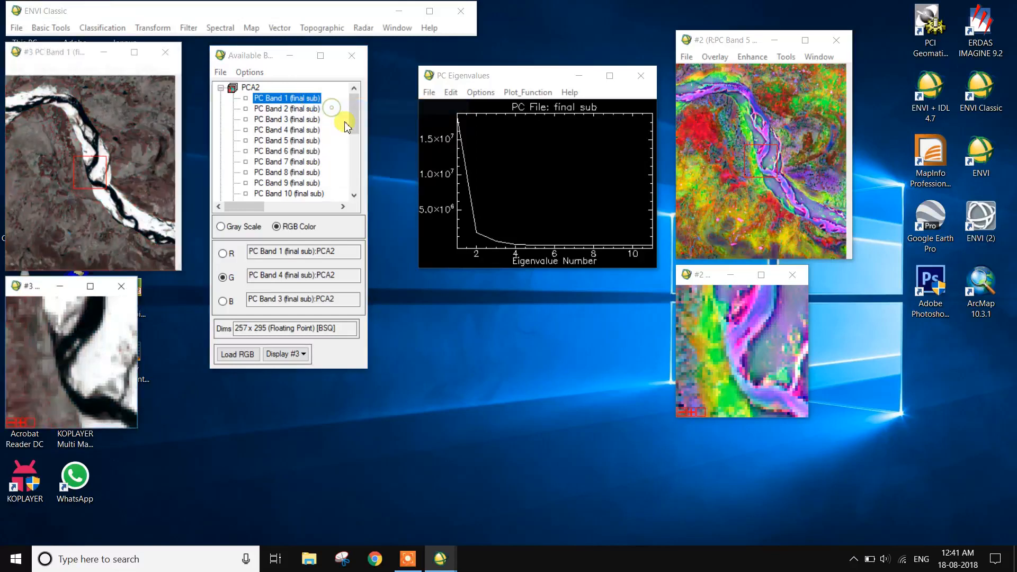
drag(71, 55, 516, 48)
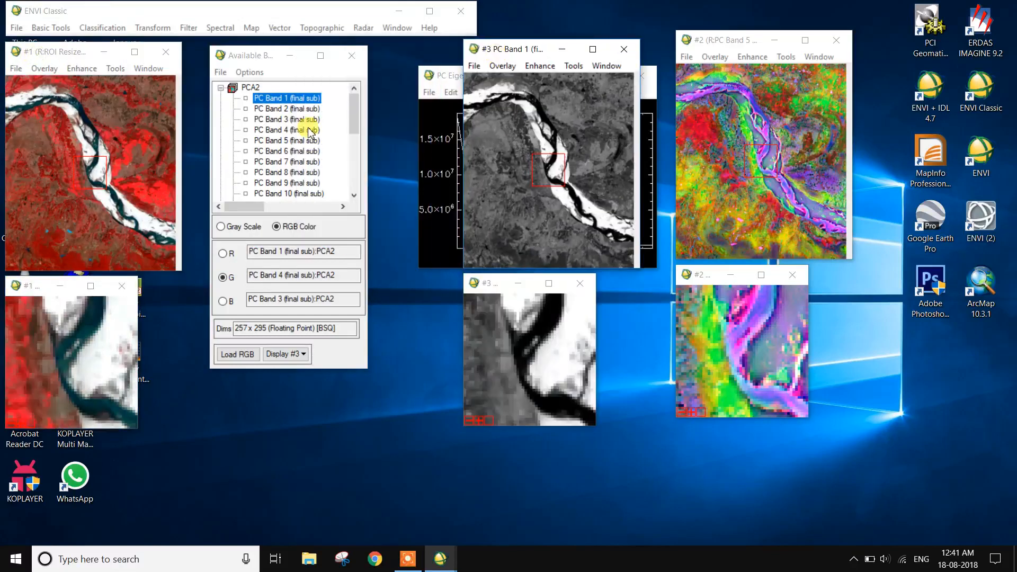
Open PC Band 5 as a grayscale image in a new display.
click(305, 142)
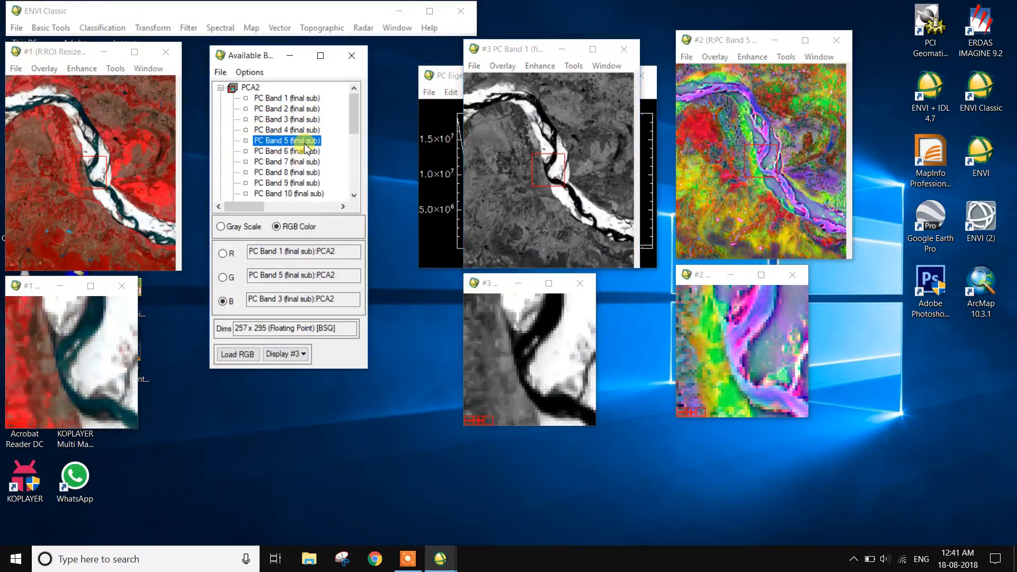
right_click(305, 142)
click(352, 151)
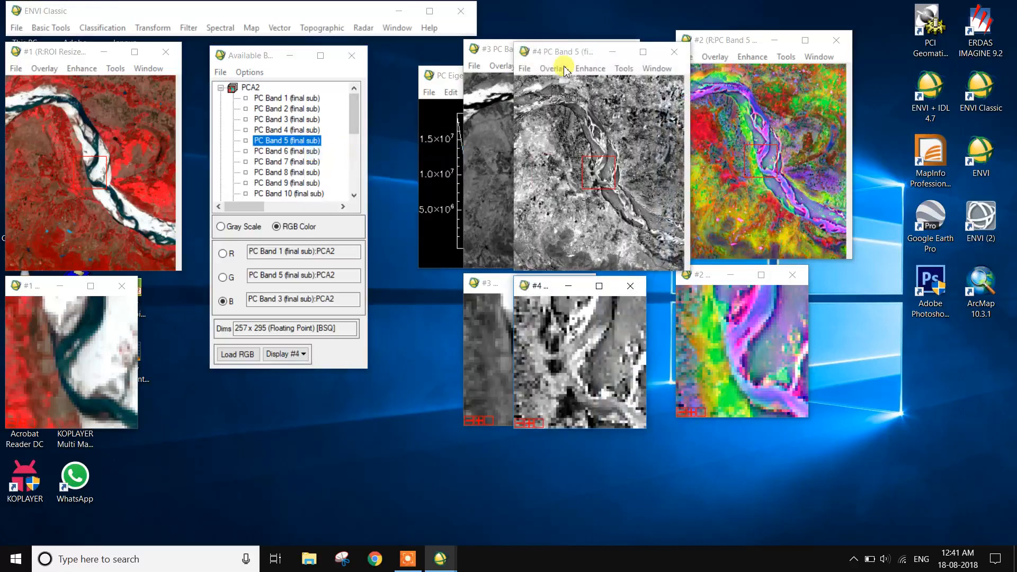
Open PC Band 4 as a grayscale image in a new display.
drag(574, 50, 809, 50)
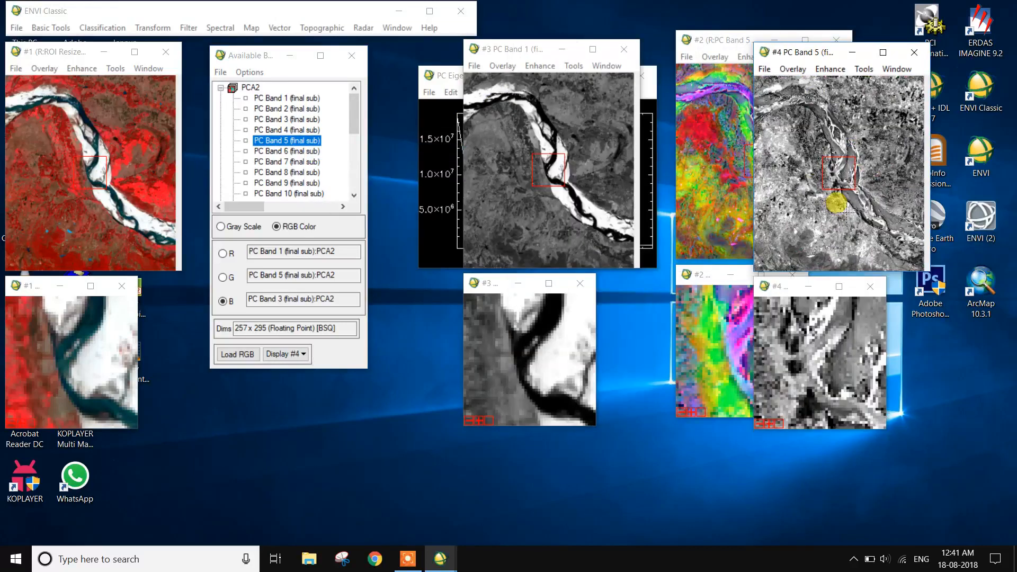
click(290, 130)
right_click(295, 131)
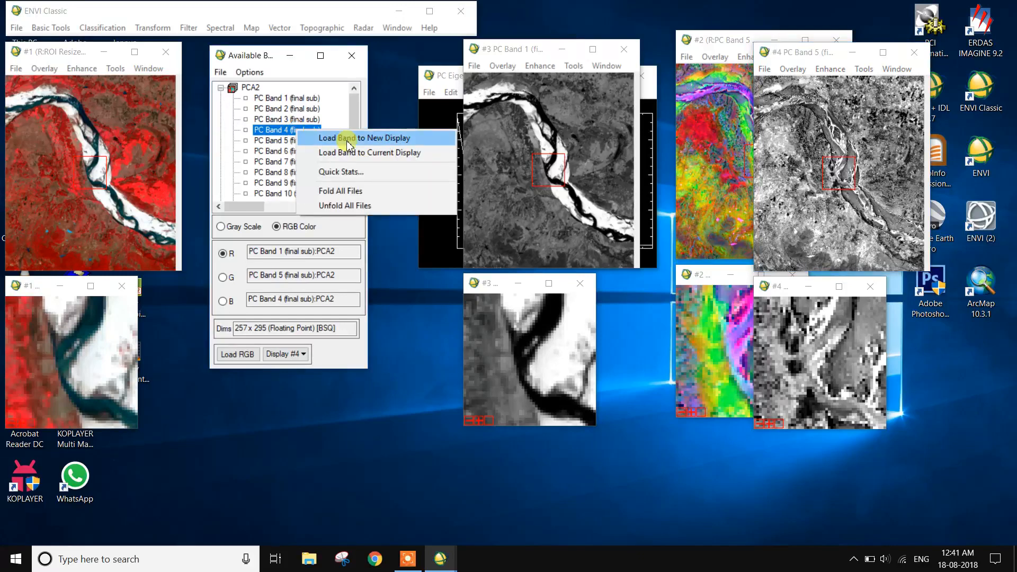
click(347, 139)
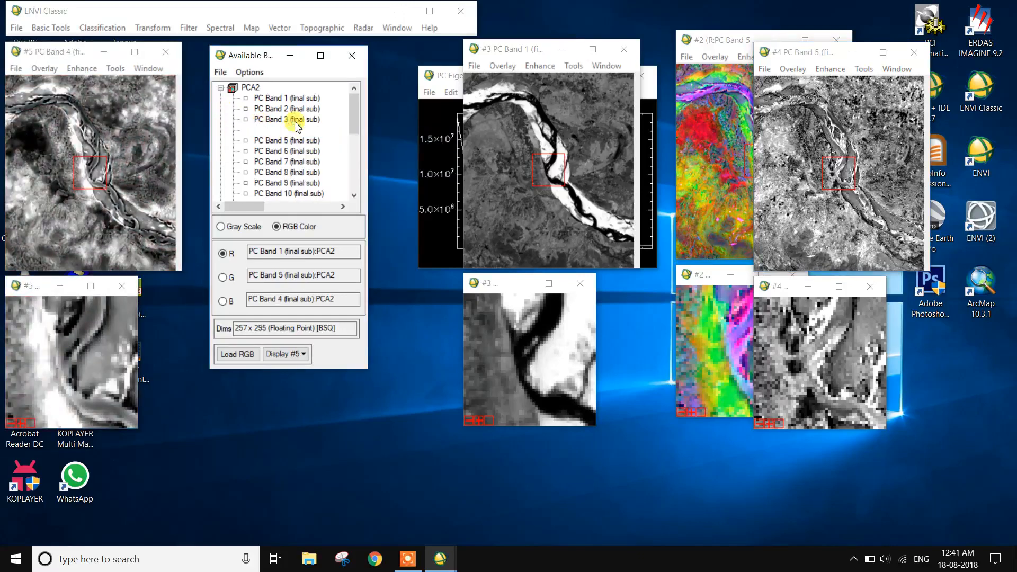
Open PC Band 3 as a grayscale image in a new display and arrange the display windows side by side.
click(296, 120)
right_click(295, 121)
click(342, 131)
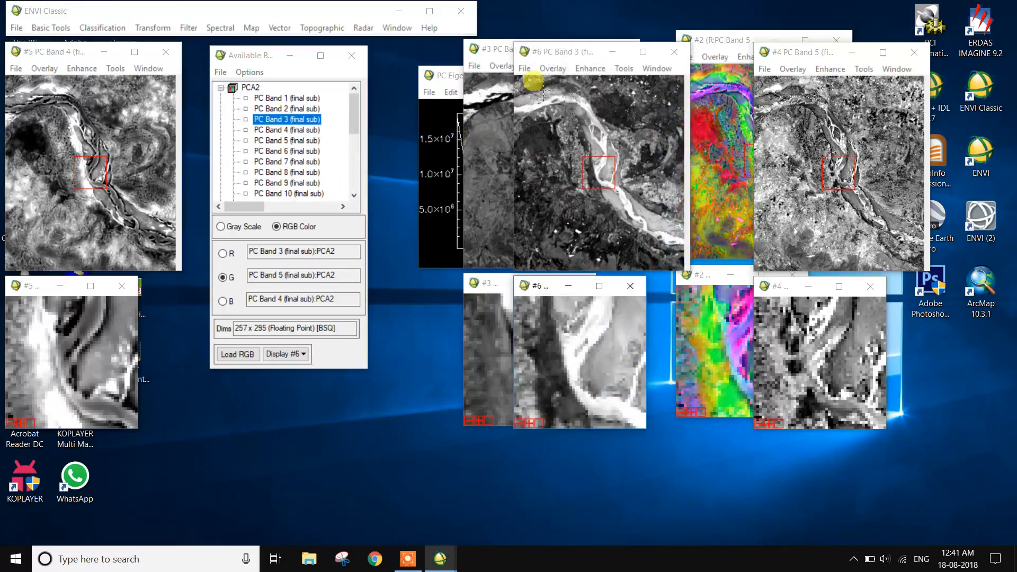
drag(574, 57, 355, 187)
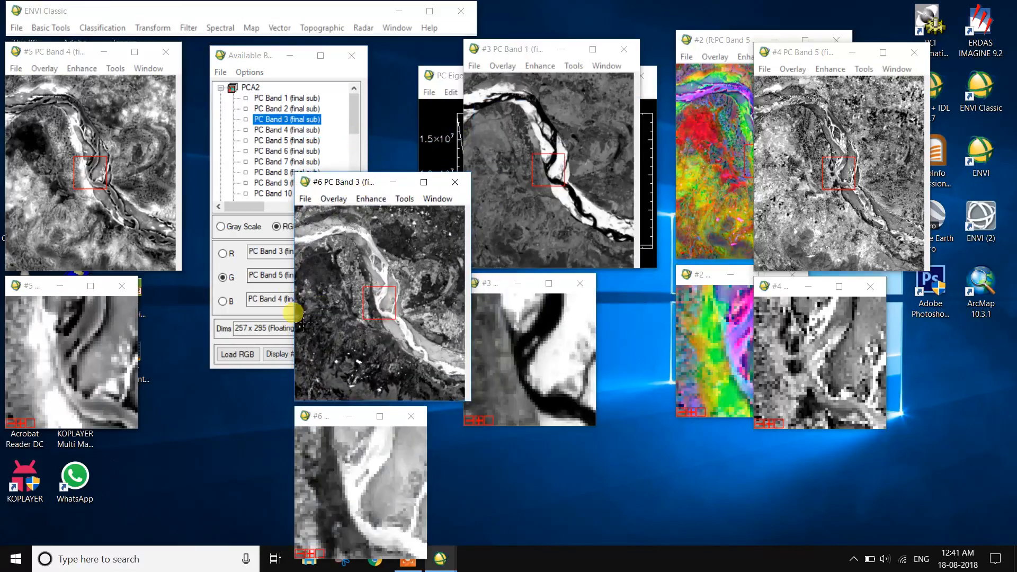
drag(63, 51, 551, 301)
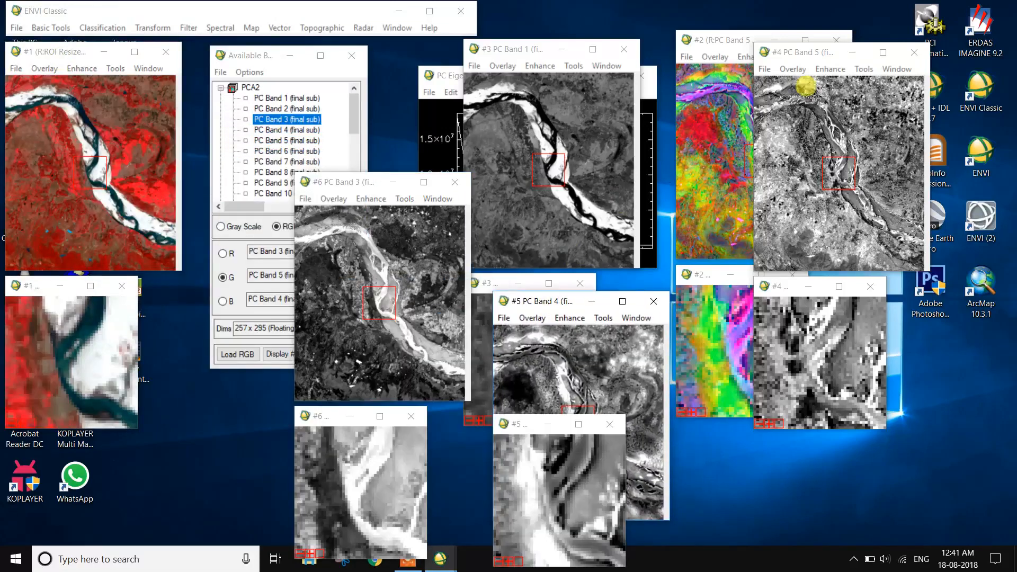
Close the grayscale displays of PC Bands 5, 4, 3 and 1.
click(914, 52)
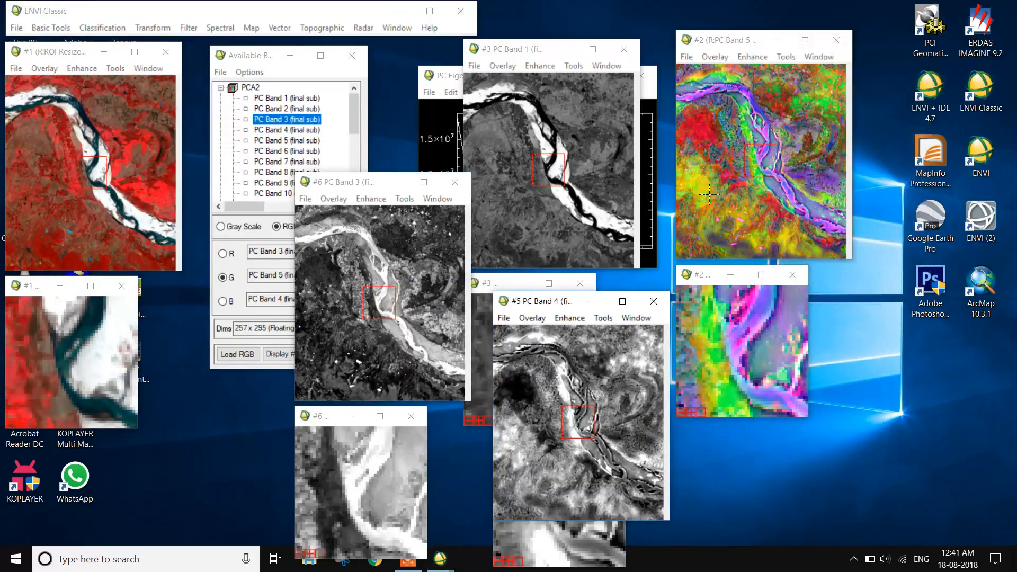
click(653, 301)
click(448, 184)
click(624, 48)
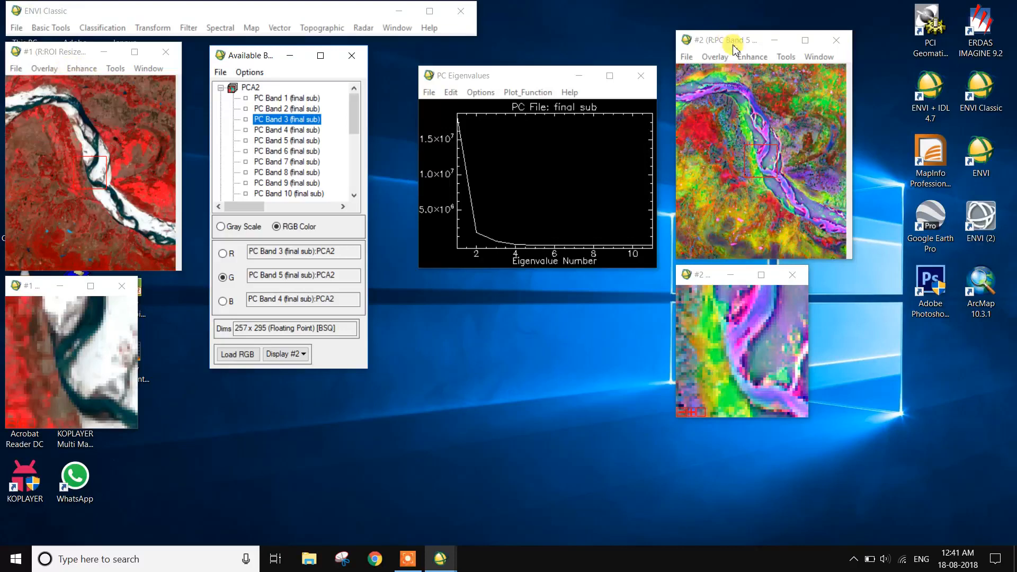
click(716, 57)
click(739, 87)
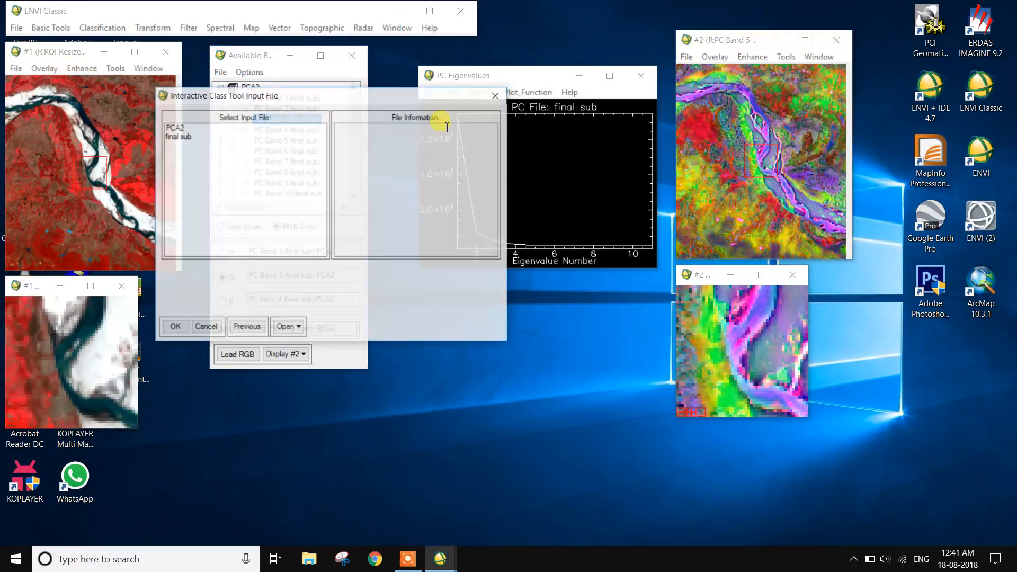
click(179, 127)
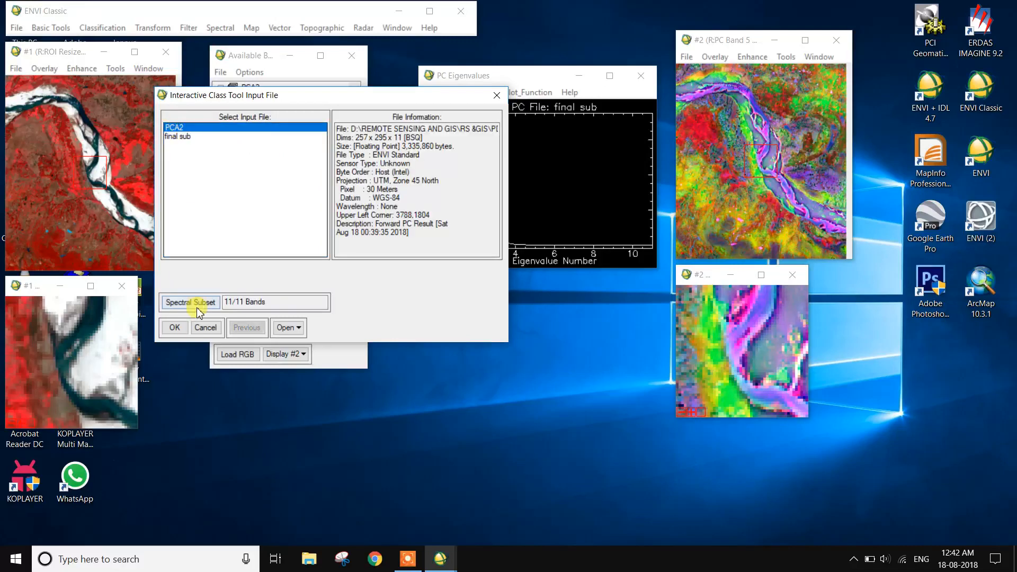
click(173, 327)
click(584, 324)
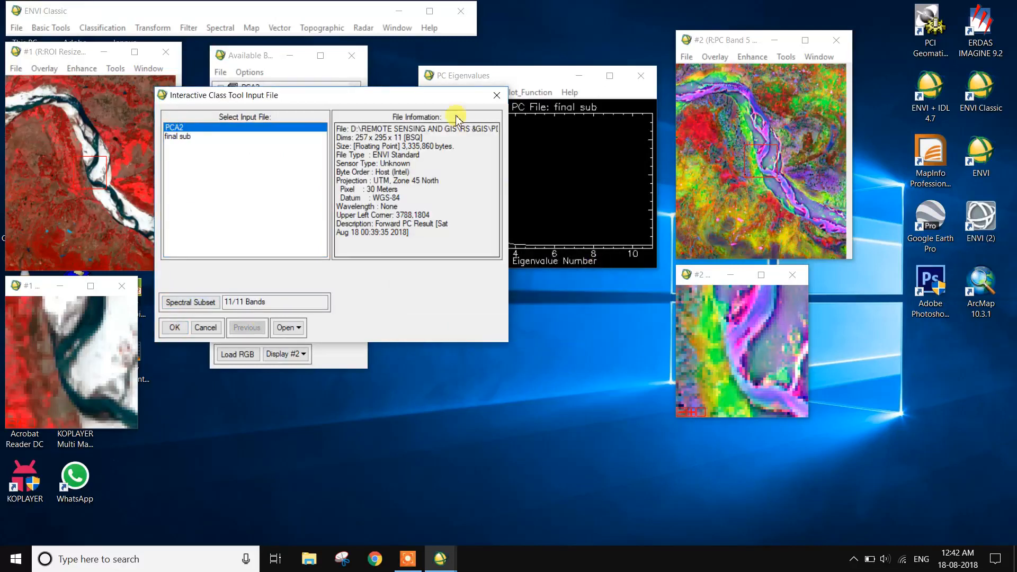
click(496, 96)
click(414, 562)
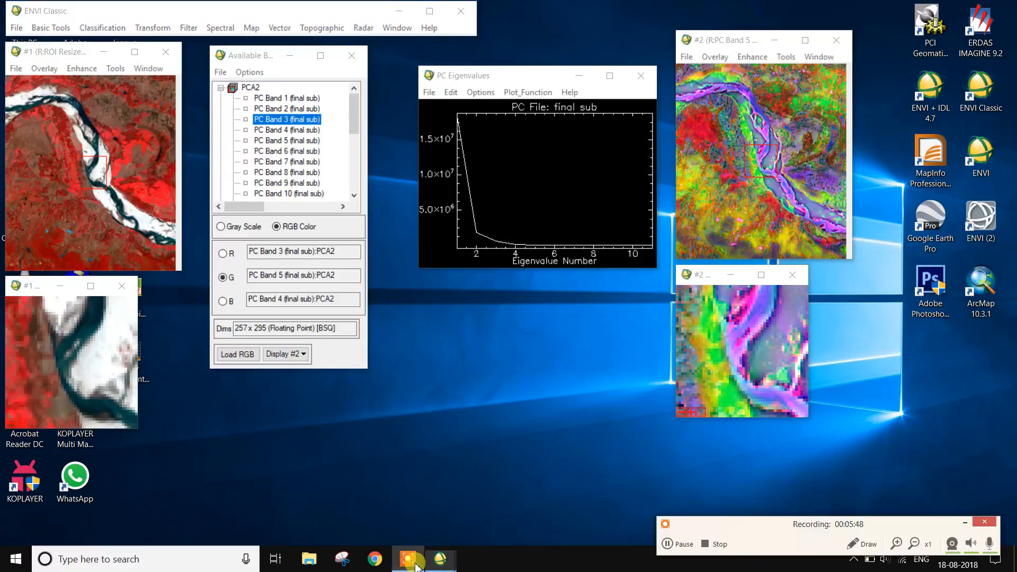